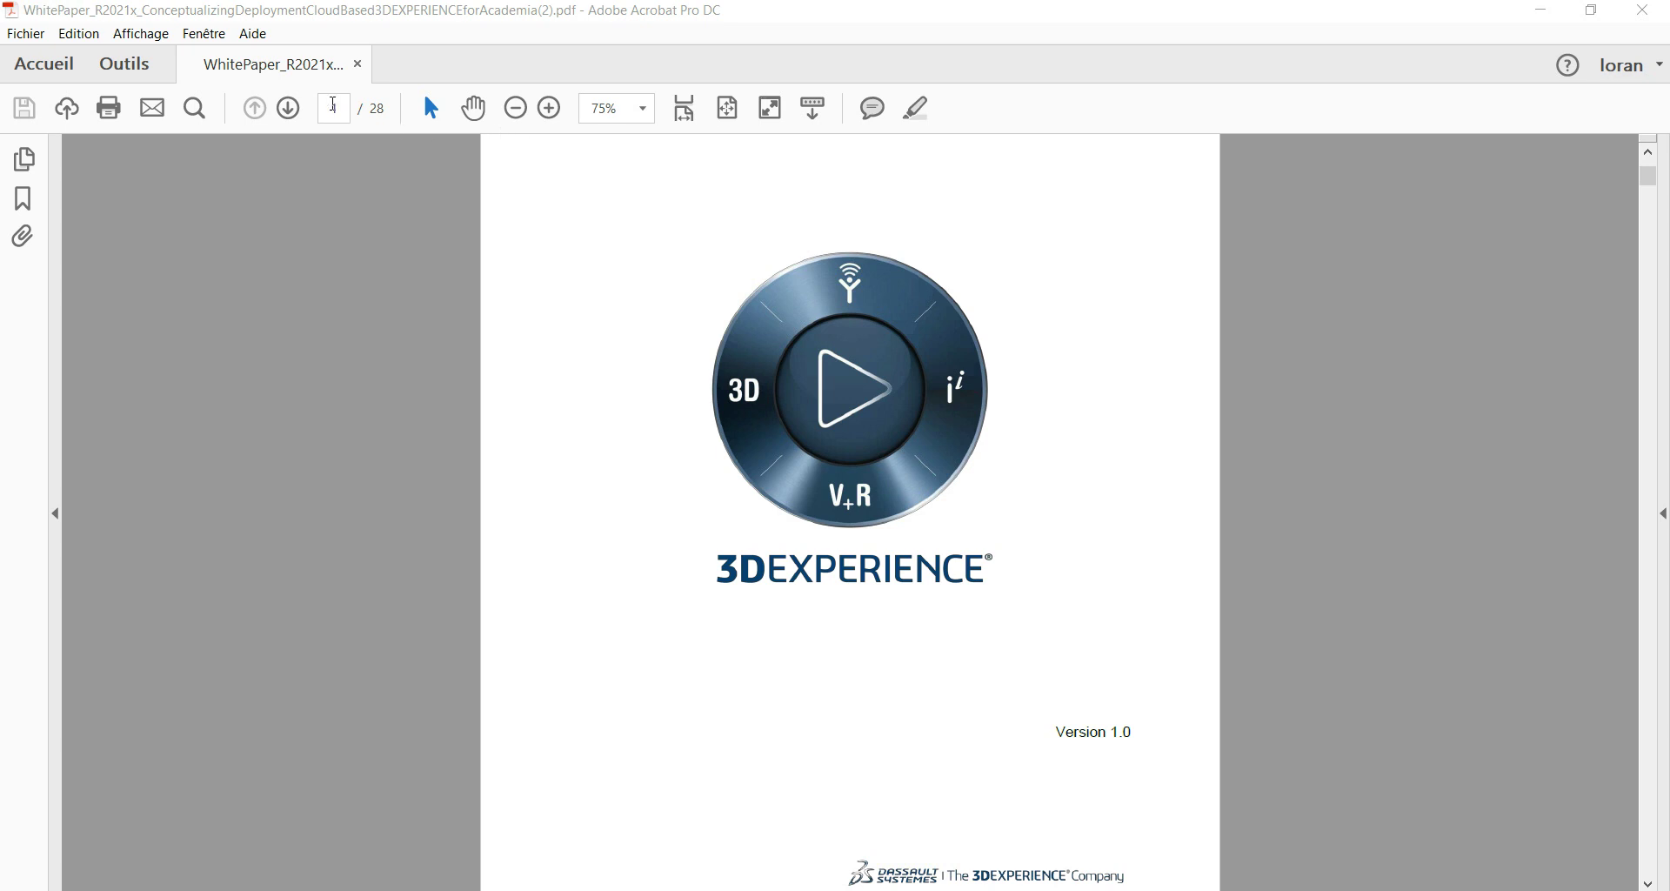
# Jump to the page-27 set-up steps in Acrobat, then switch to the 3DDashboard in Firefox
pyautogui.click(334, 104)
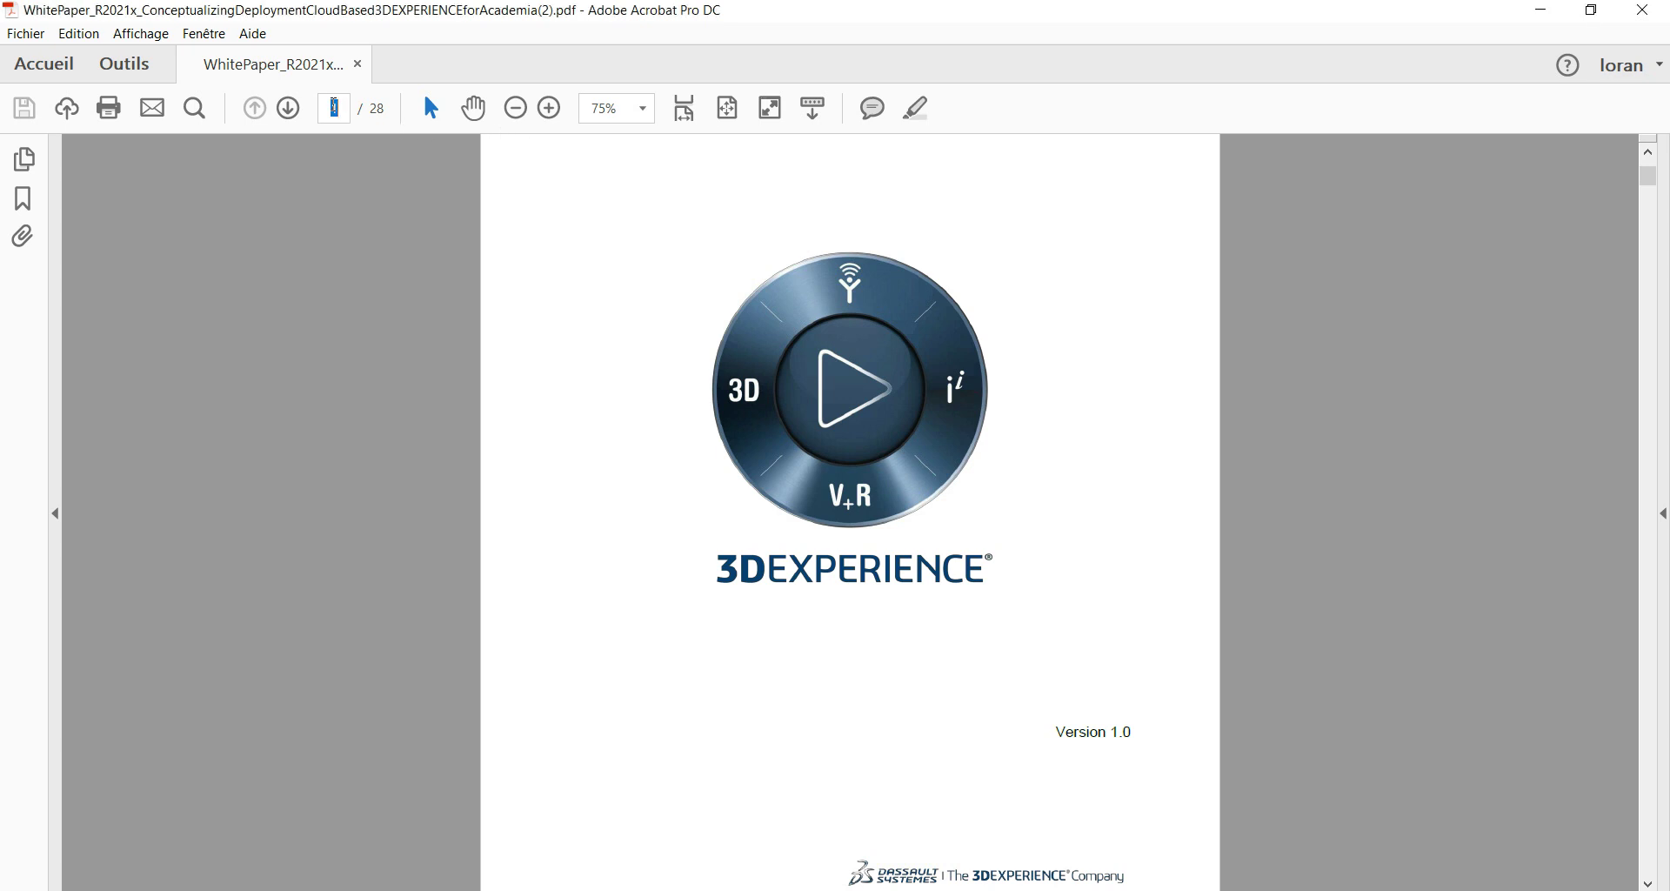
pyautogui.write('27')
pyautogui.press('Return')
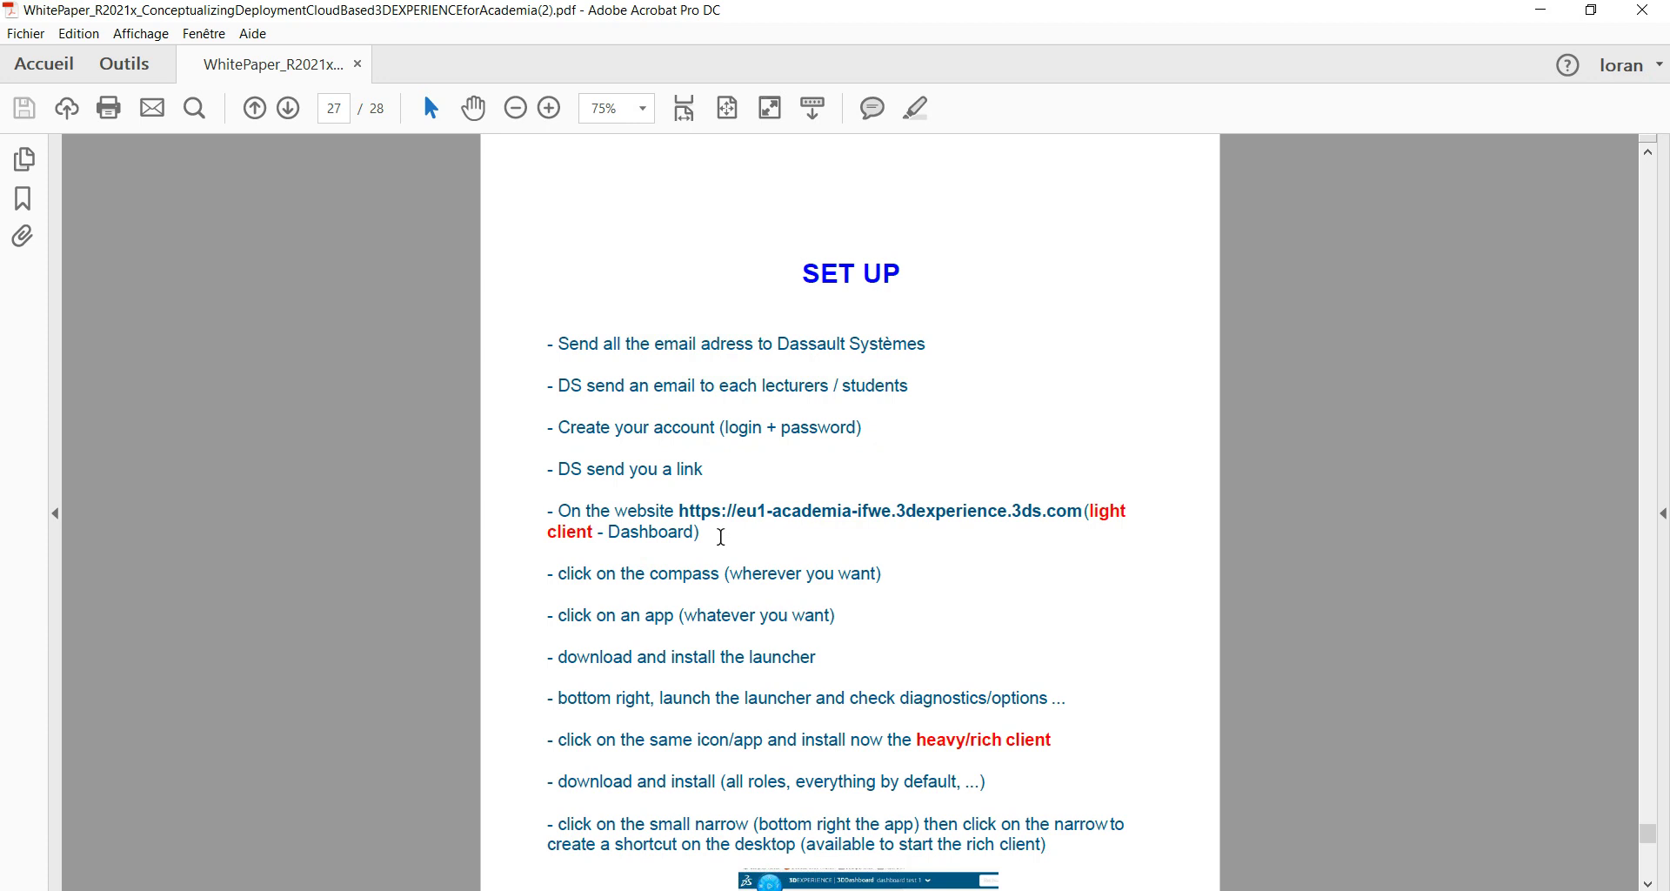
pyautogui.click(567, 809)
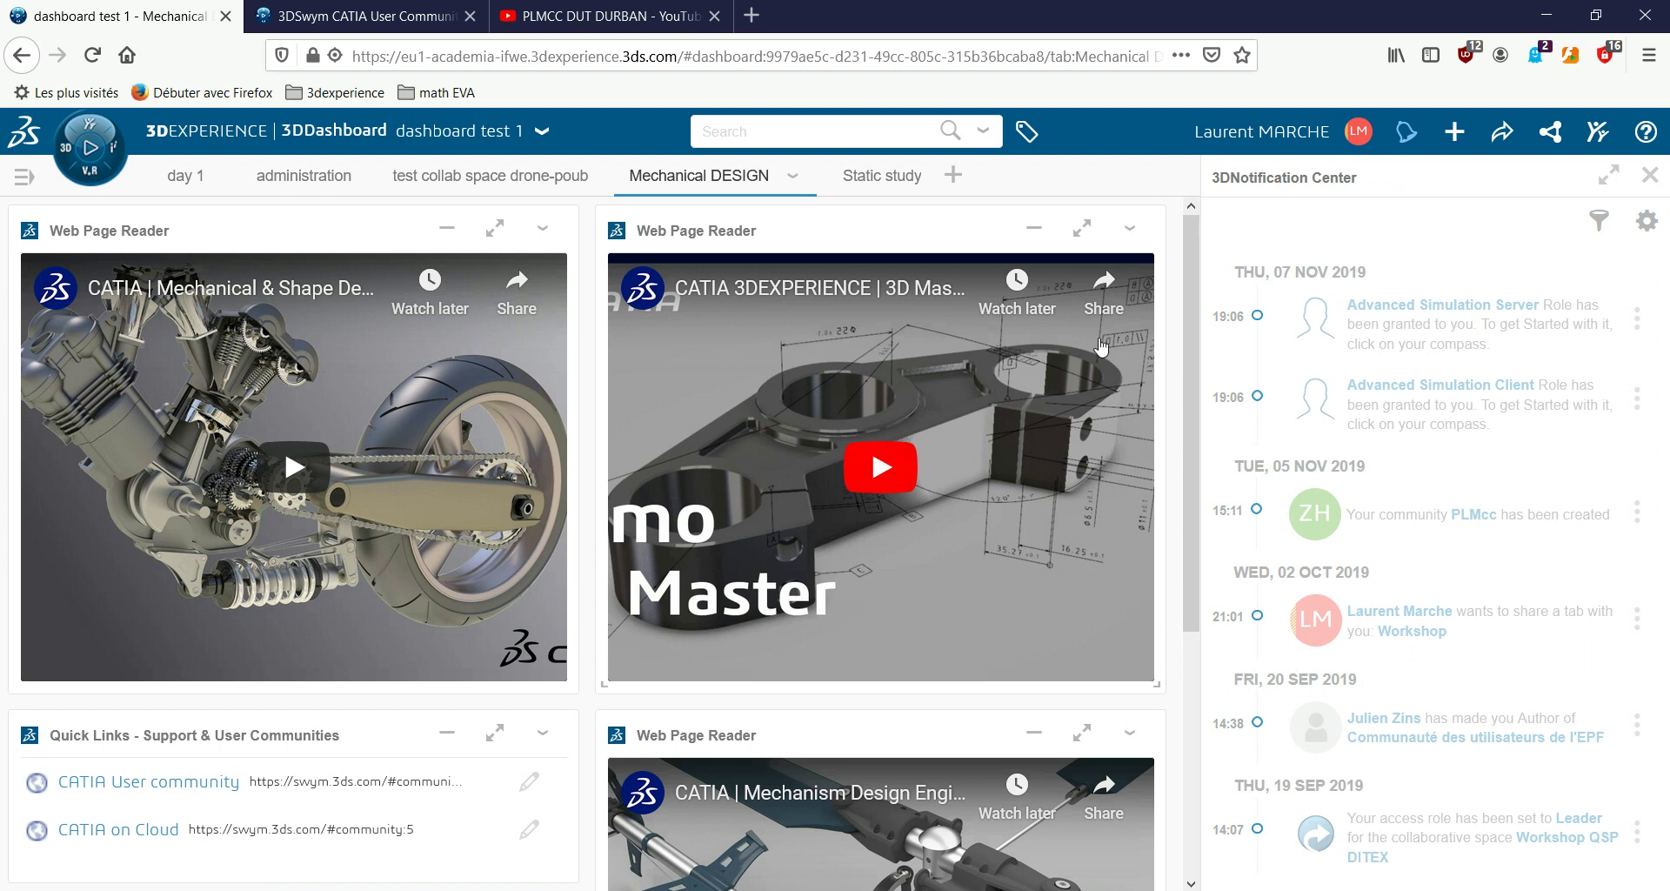
# Open Preferences from the LM user menu to show Language Preferences with English selected
pyautogui.click(1360, 135)
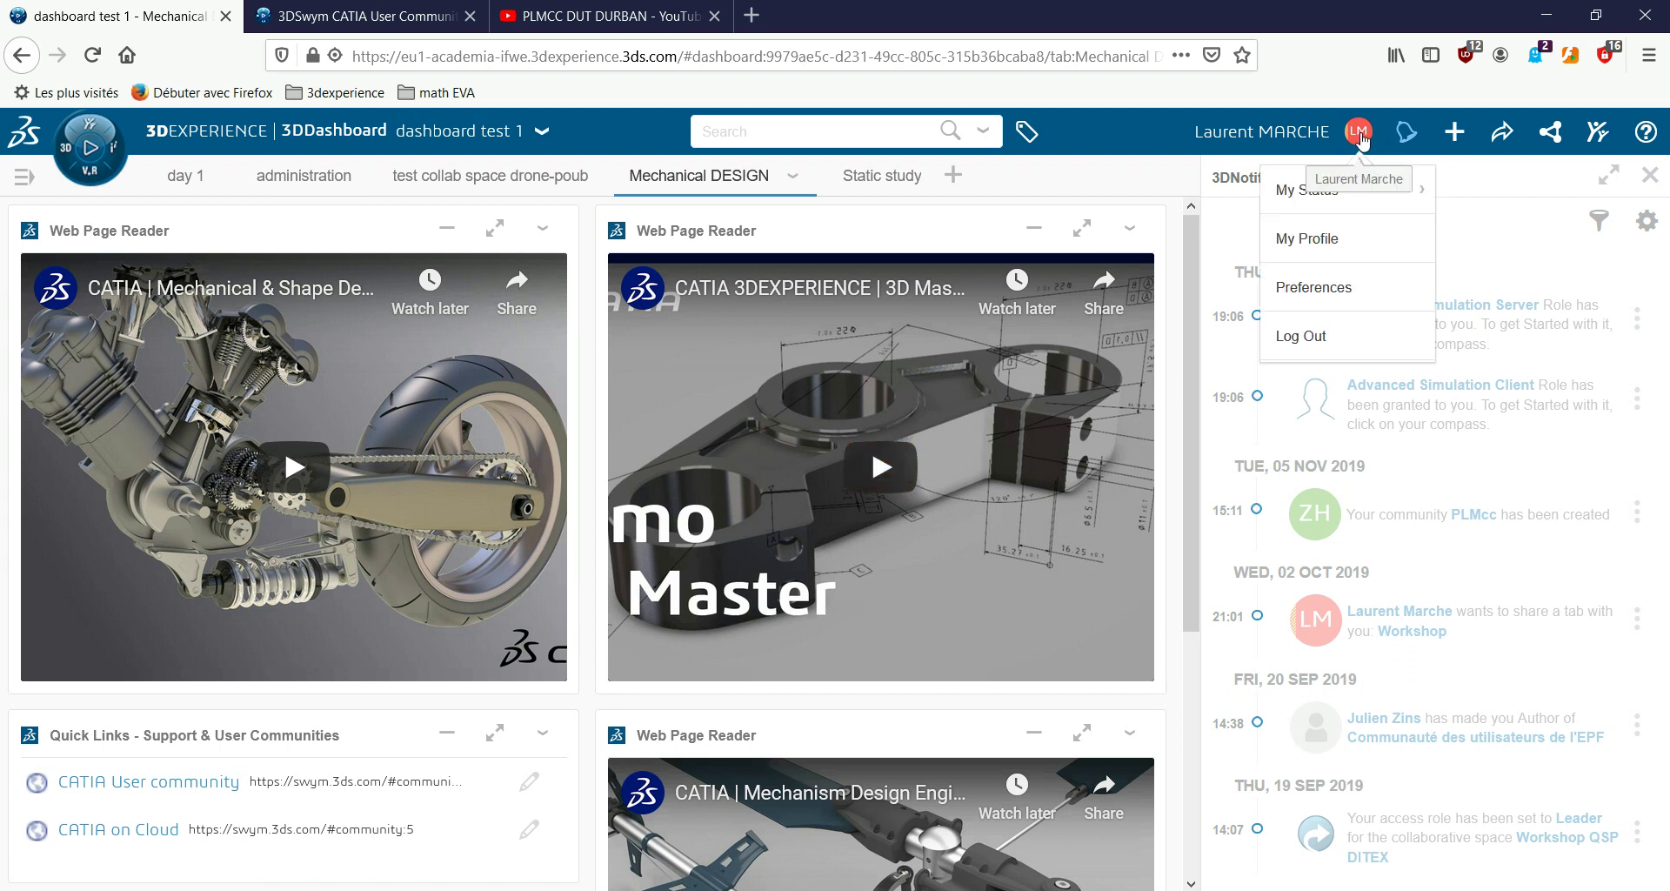
pyautogui.click(1317, 287)
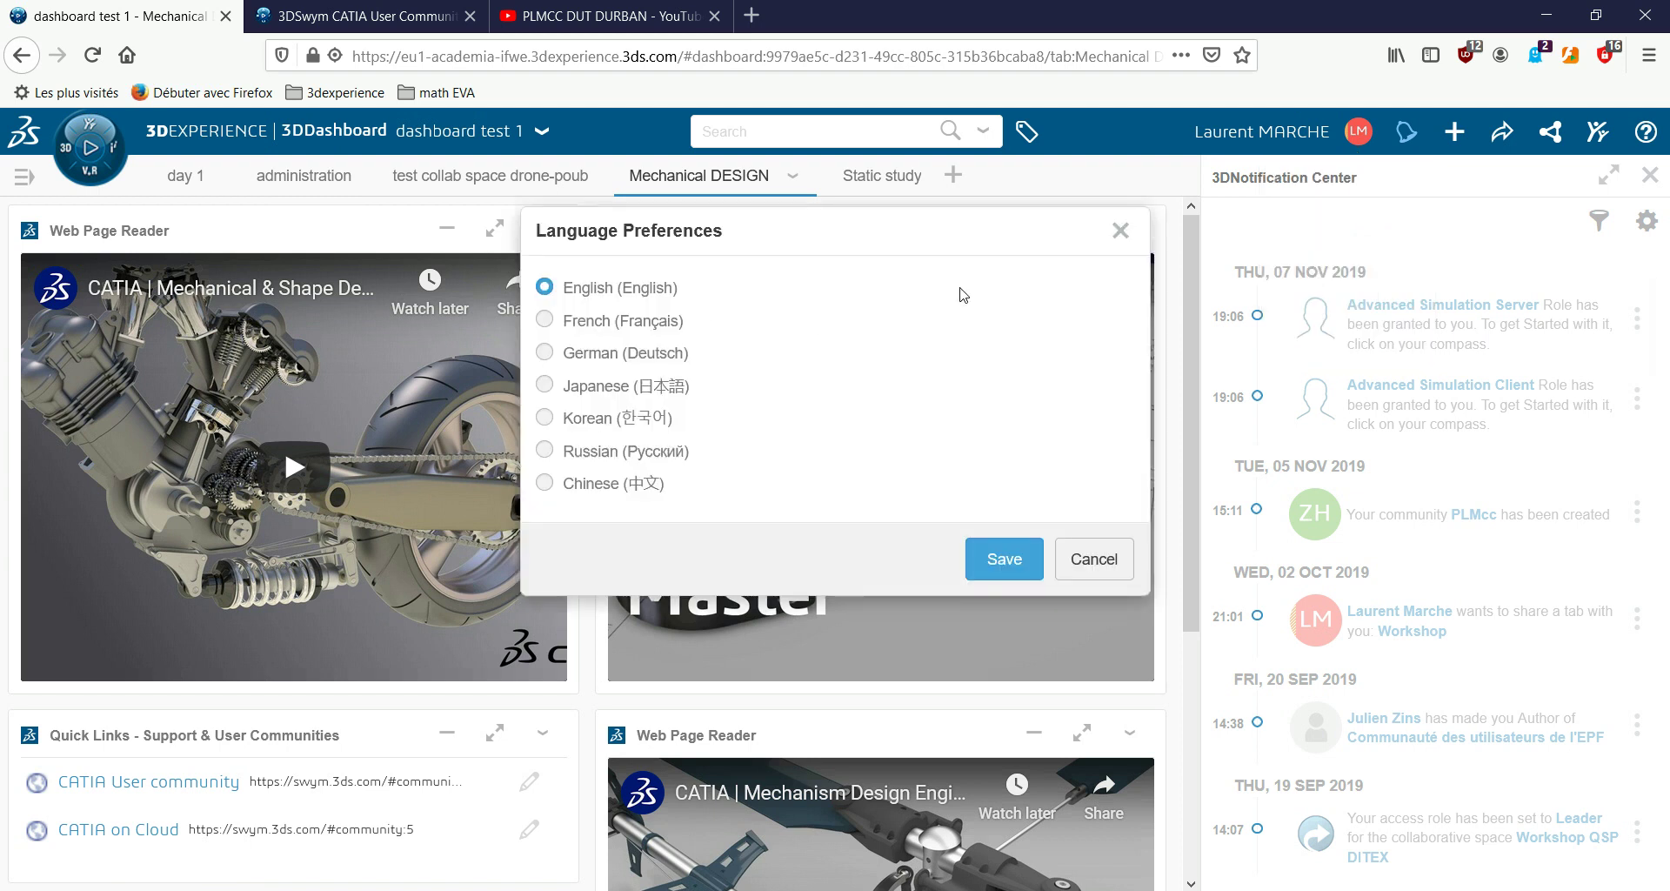
# Save English as the interface language, view and close the Get Started tour, then reopen help
pyautogui.click(1026, 561)
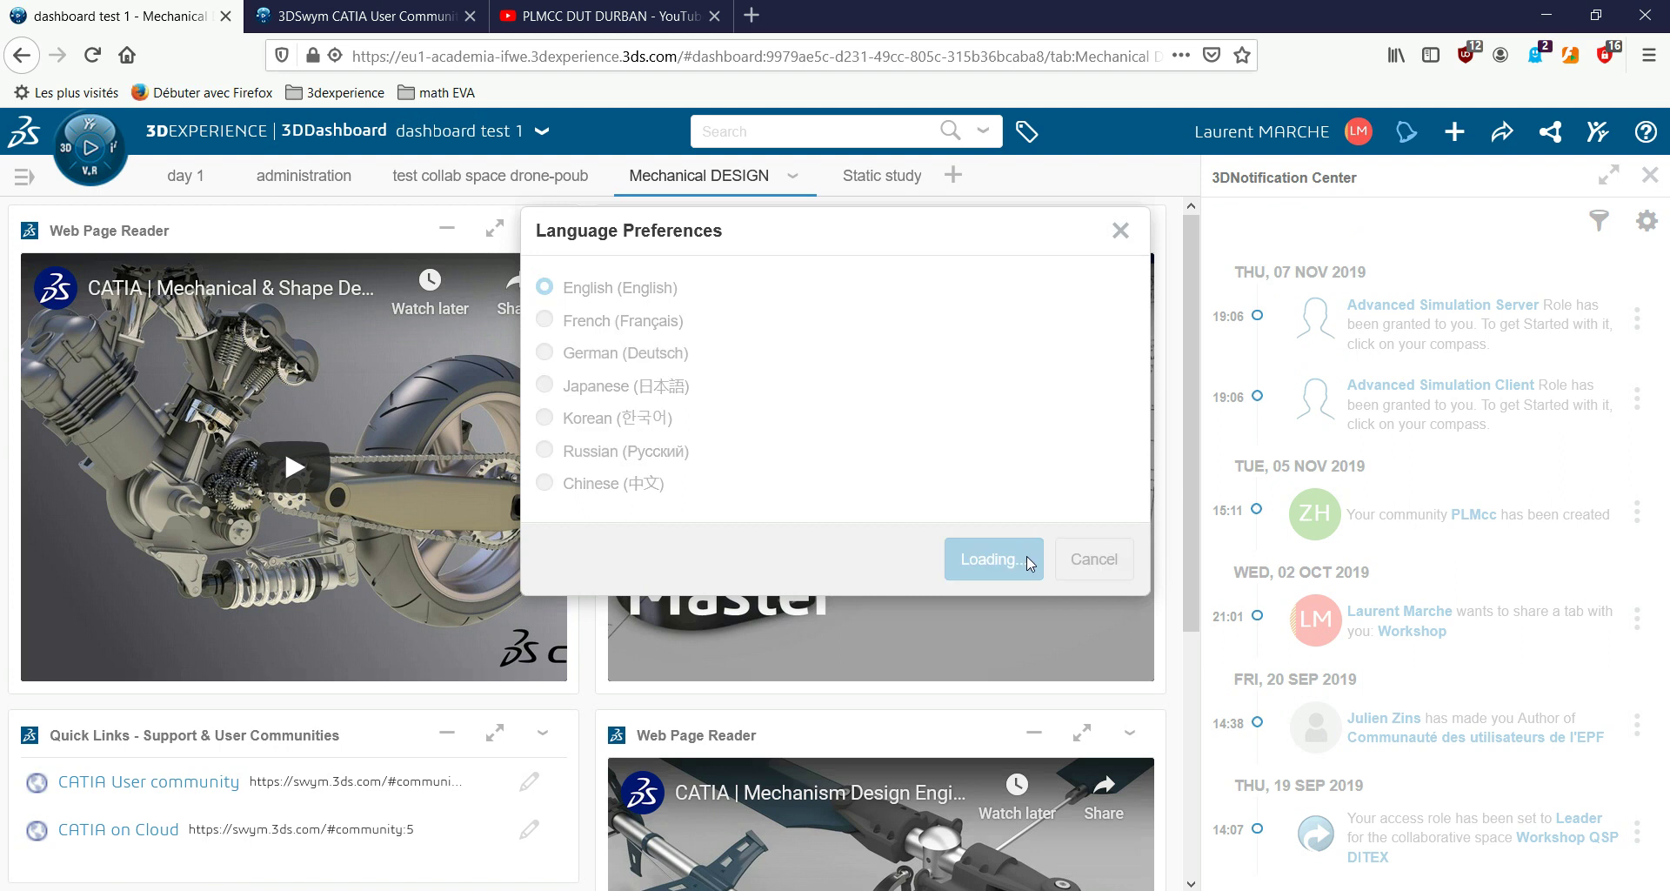
pyautogui.click(1649, 139)
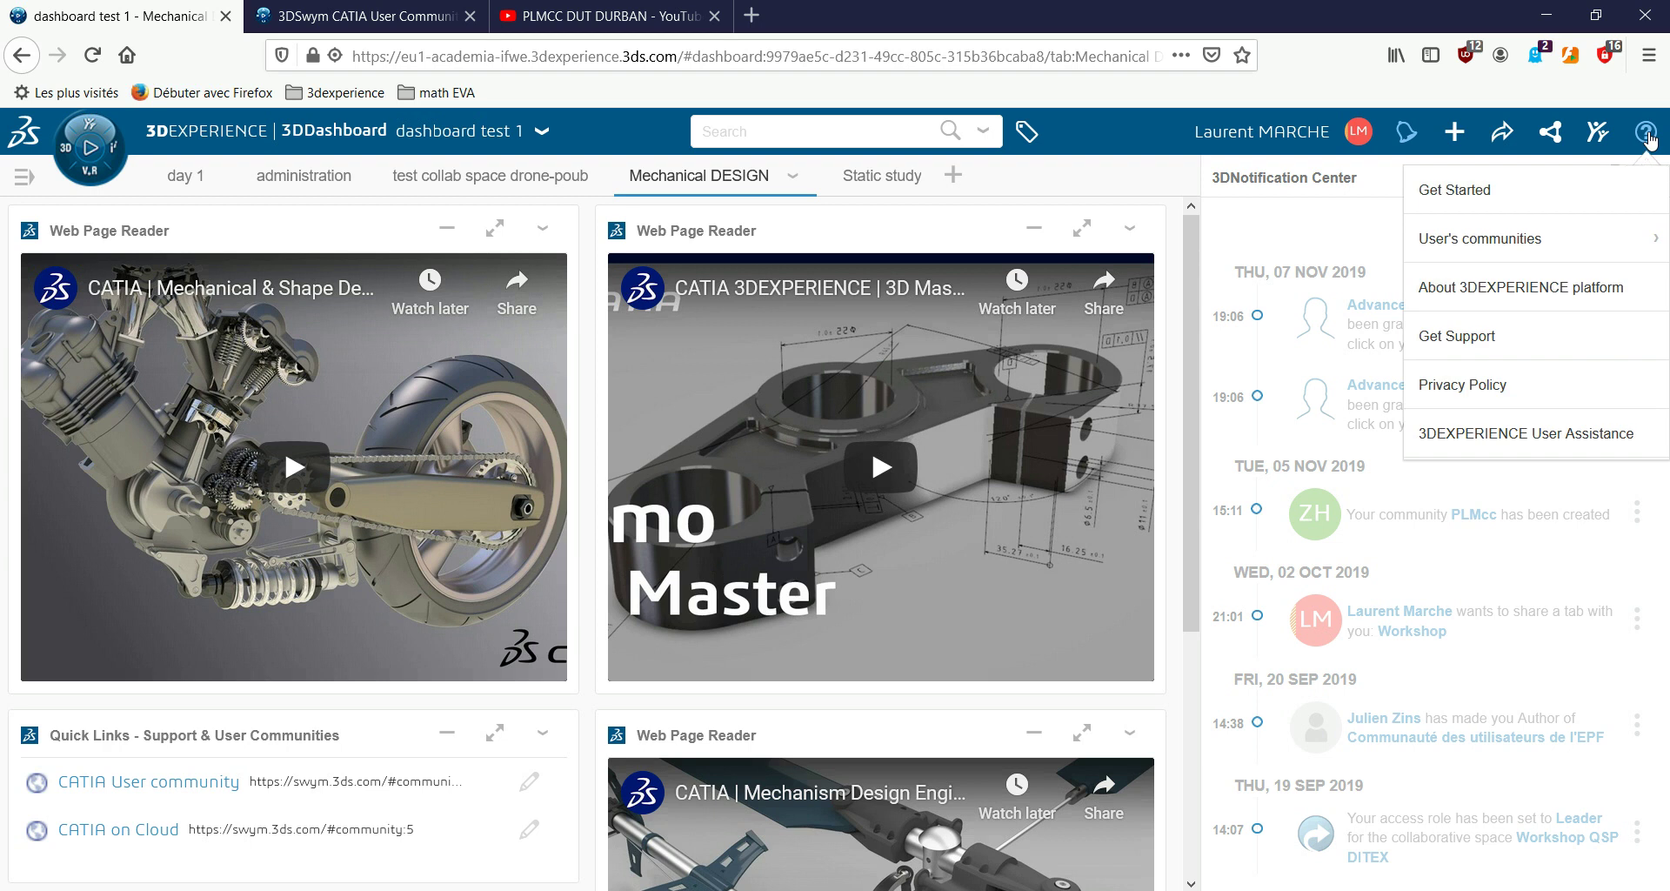
pyautogui.click(1509, 200)
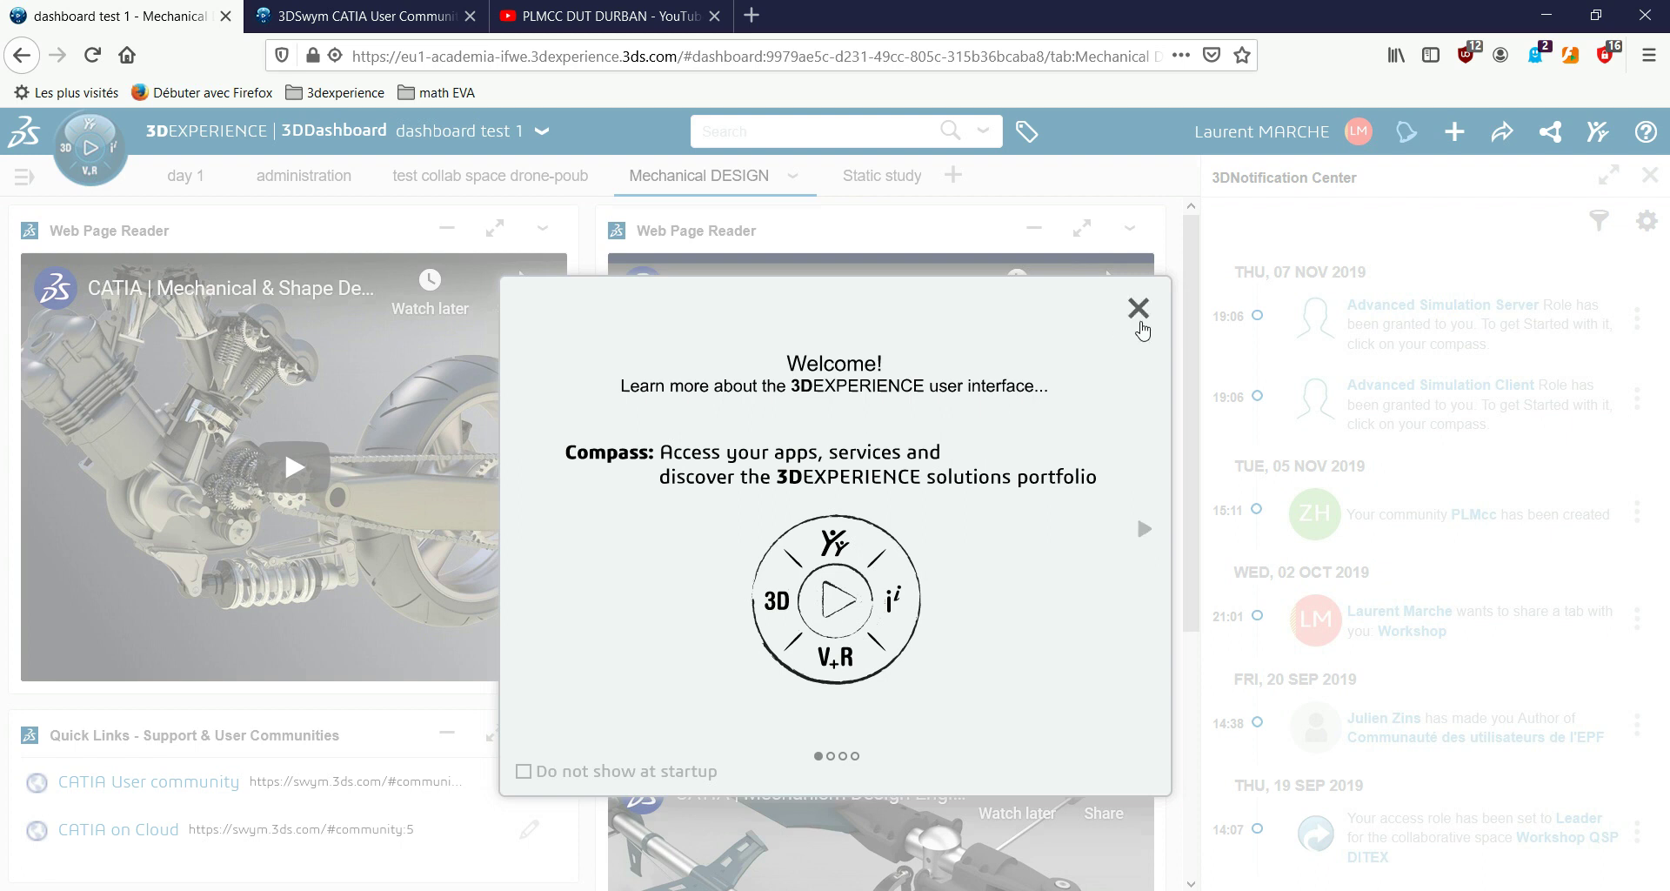
pyautogui.click(1141, 320)
pyautogui.click(1646, 131)
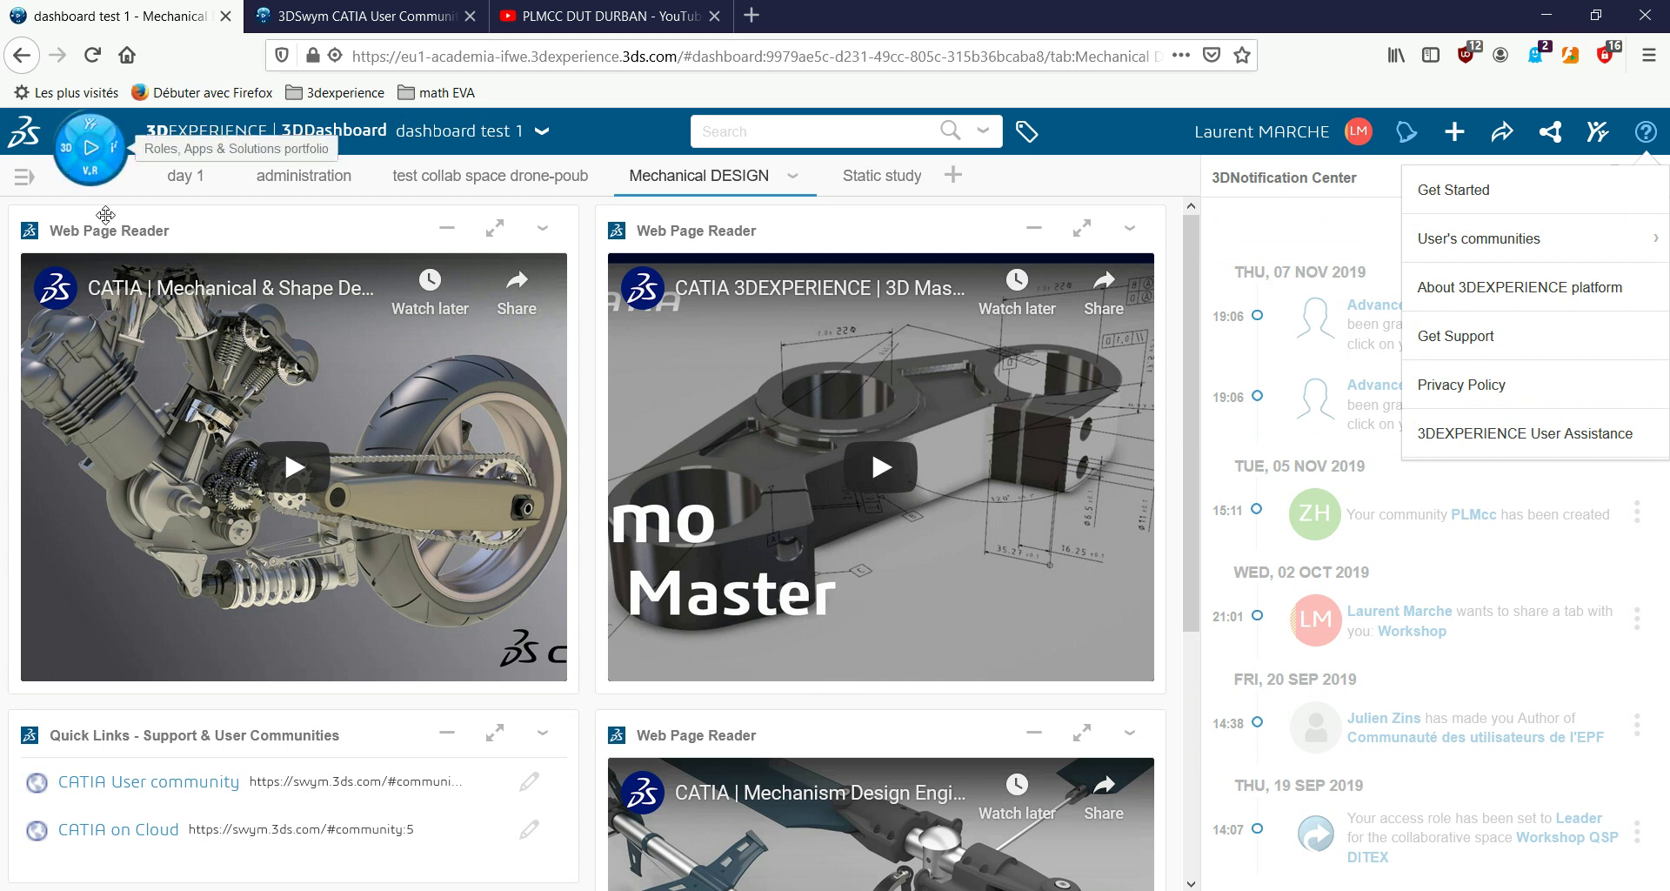
# Show the dashboard list, then open the compass listing My Roles and My Favorite Apps
pyautogui.click(21, 182)
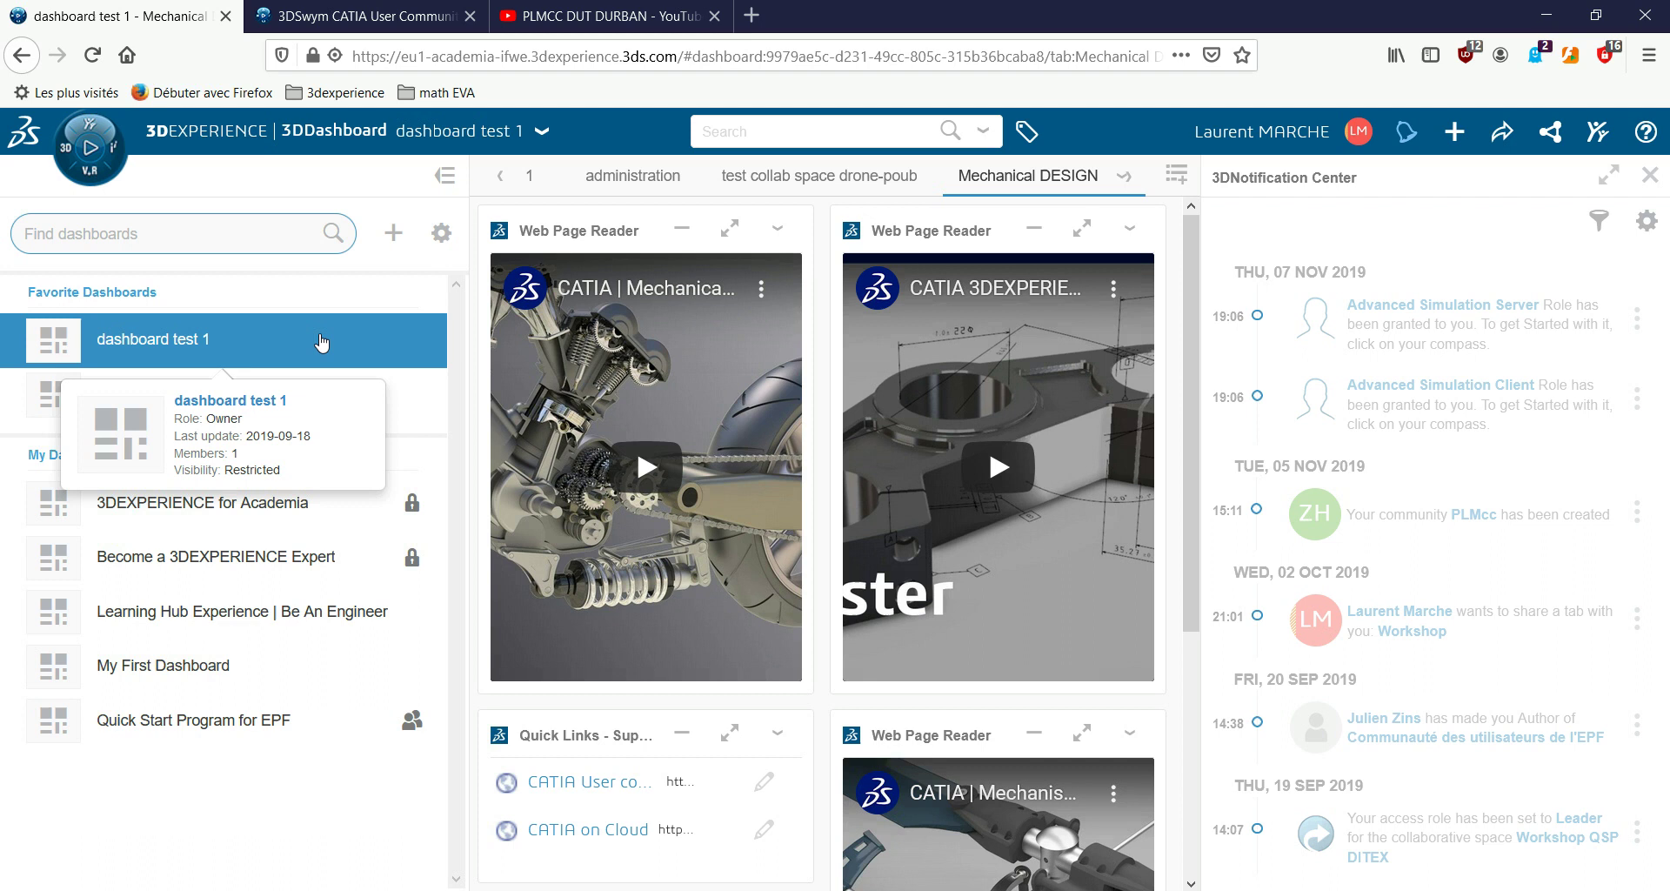
pyautogui.click(67, 155)
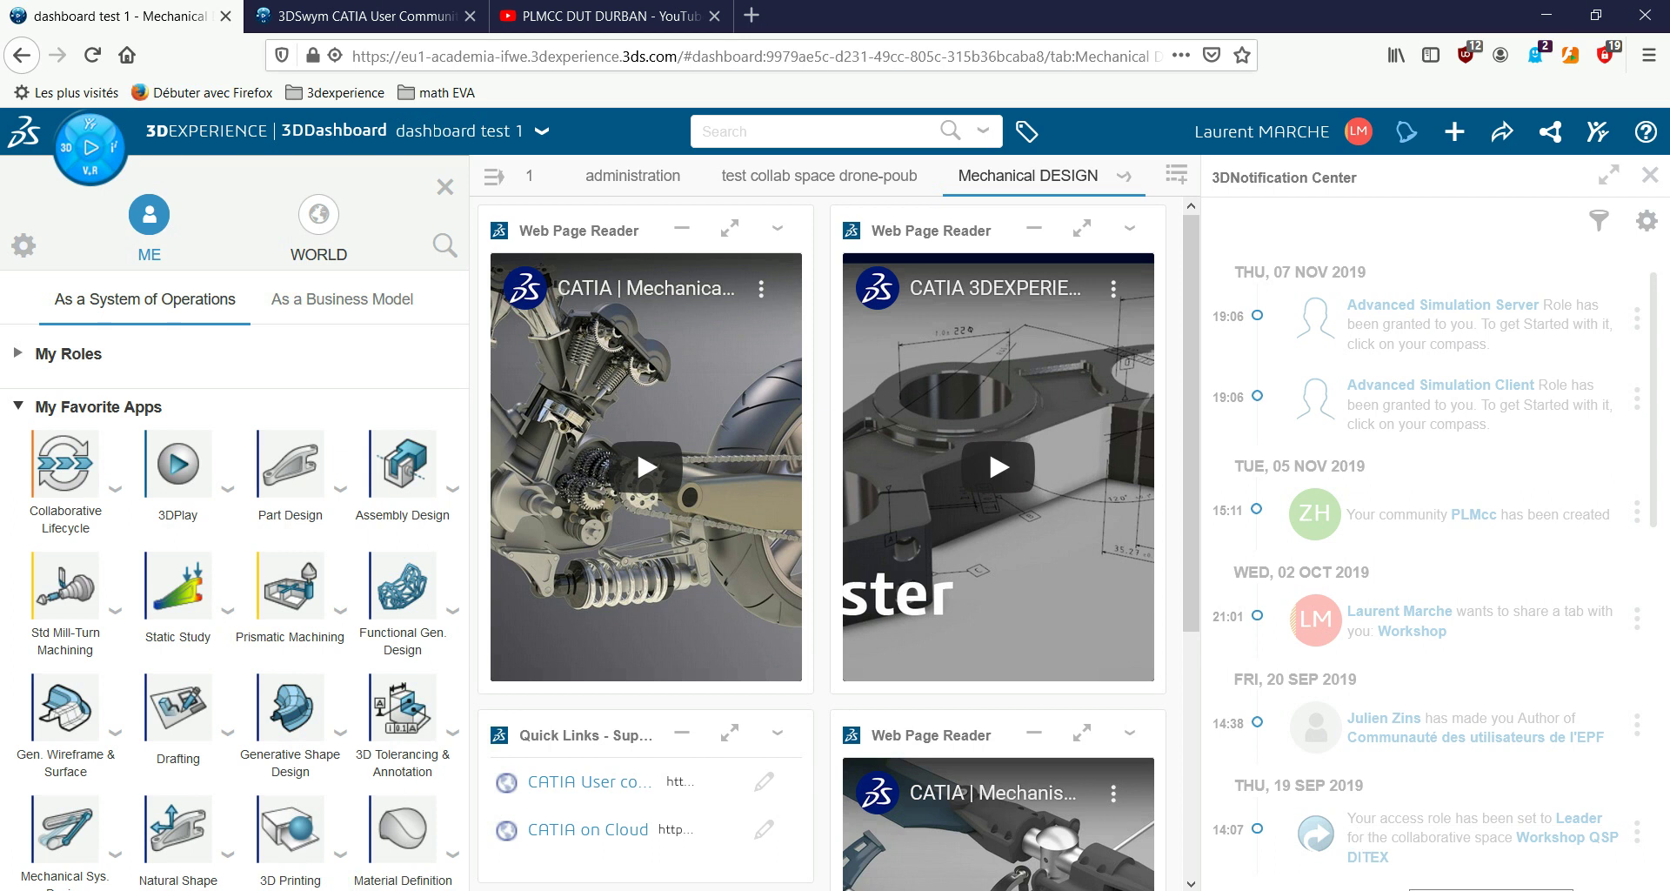
# Reveal the hidden Windows tray icons over the dashboard
pyautogui.click(1416, 890)
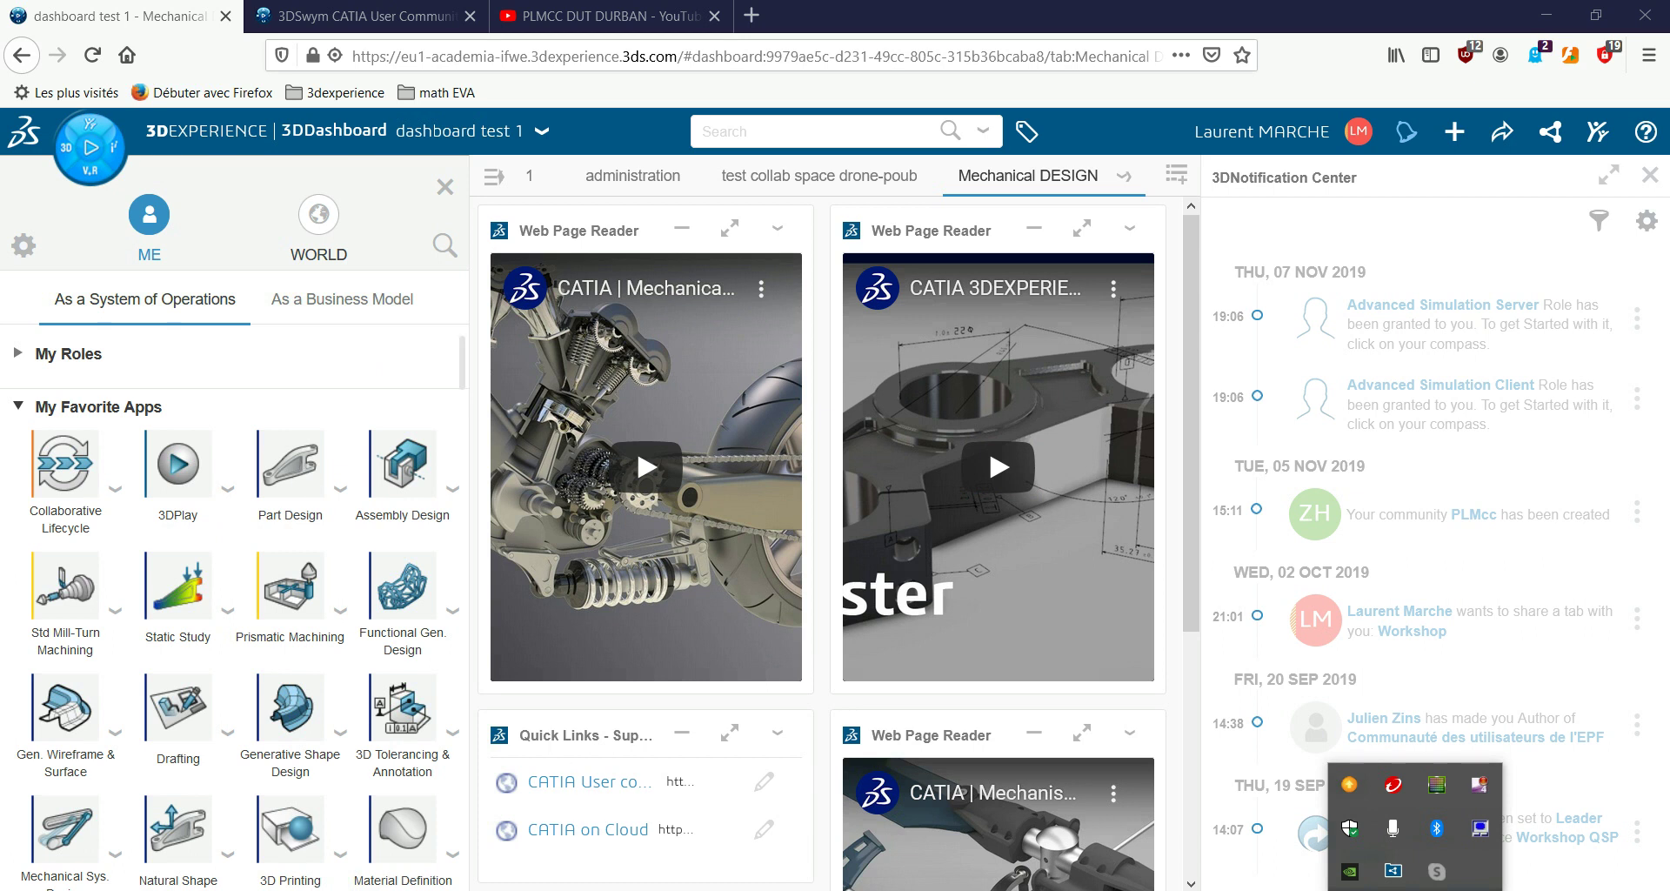
# Bring the R2021x HotFix 2.7 installer forward, showing 71% installed and 79% downloaded
pyautogui.click(650, 888)
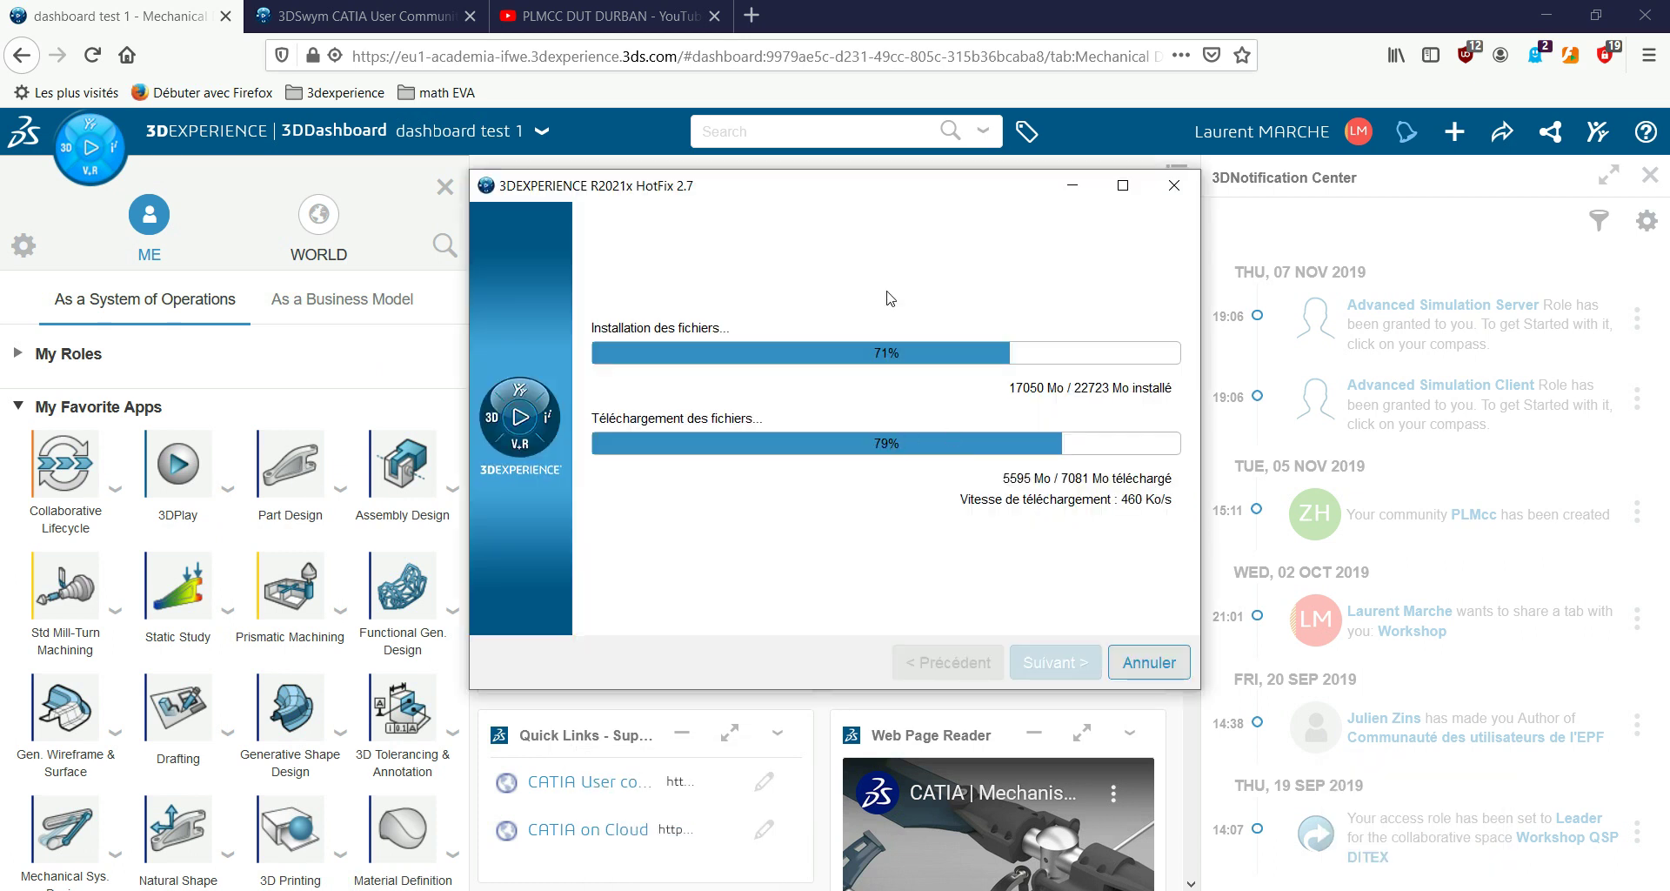